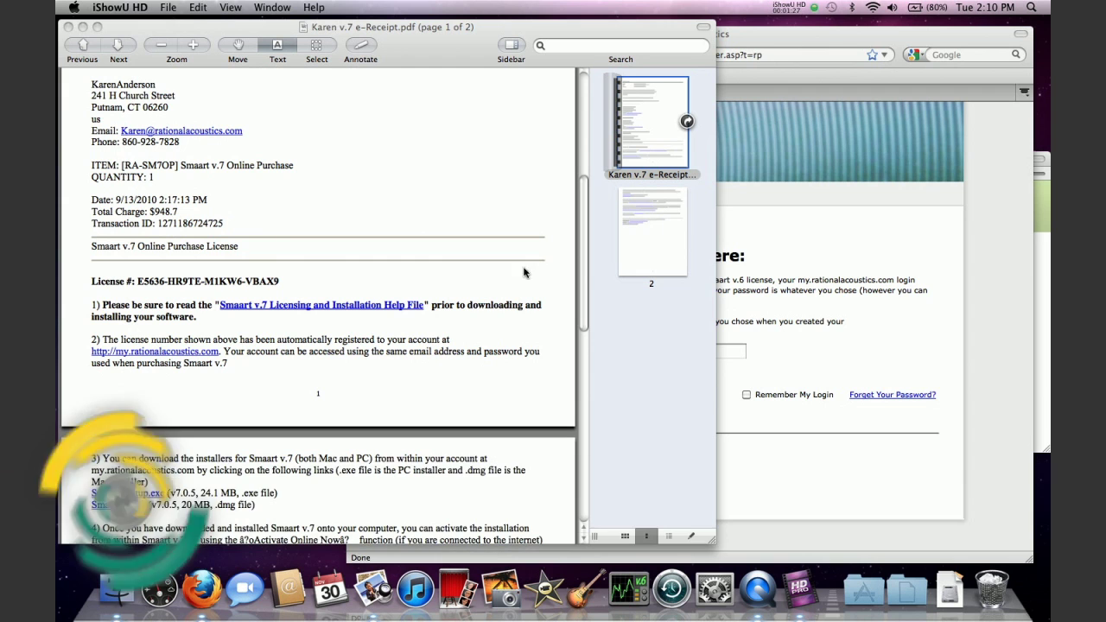
- Scroll further down the Preview receipt, then bring the Rational Acoustics sign-in page forward and select Account Name
left_click_drag(585, 269, 584, 296)
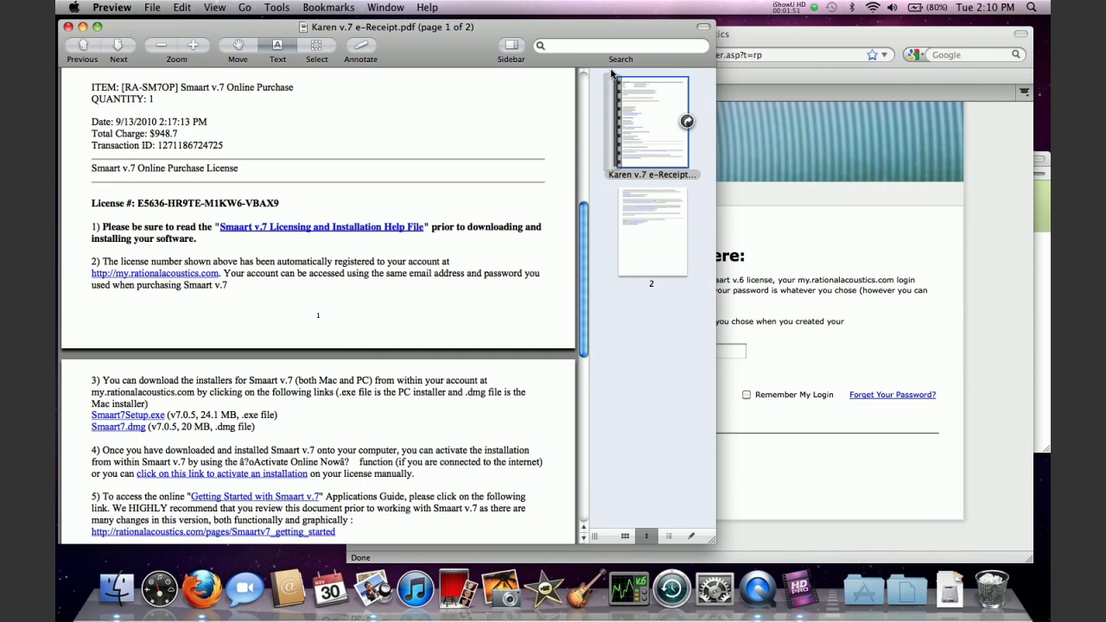
left_click(788, 34)
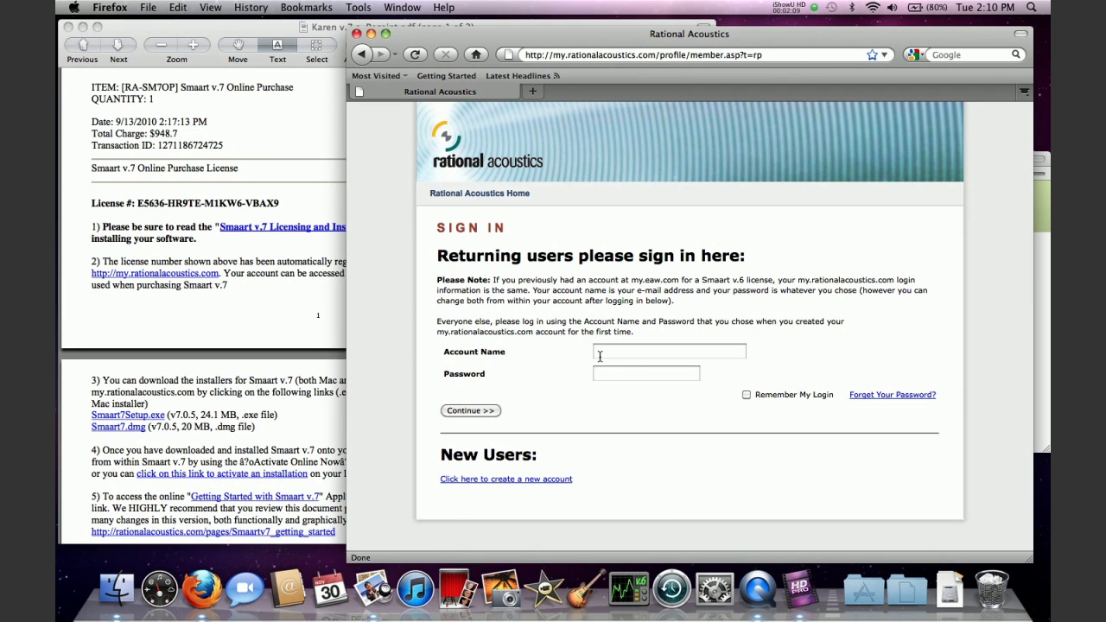
left_click(600, 355)
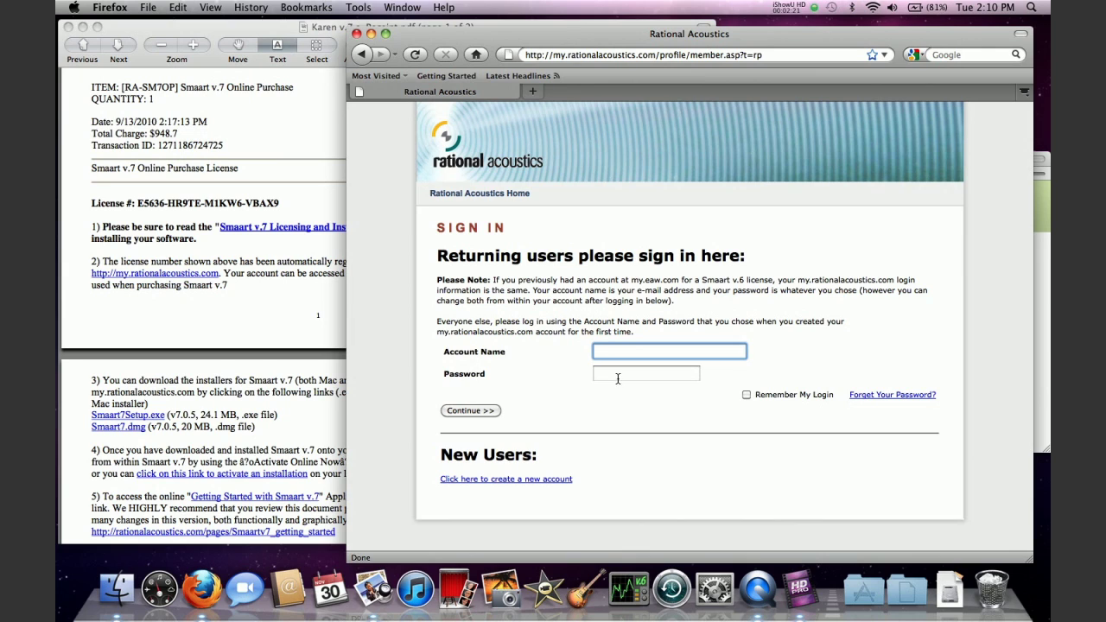
left_click(560, 479)
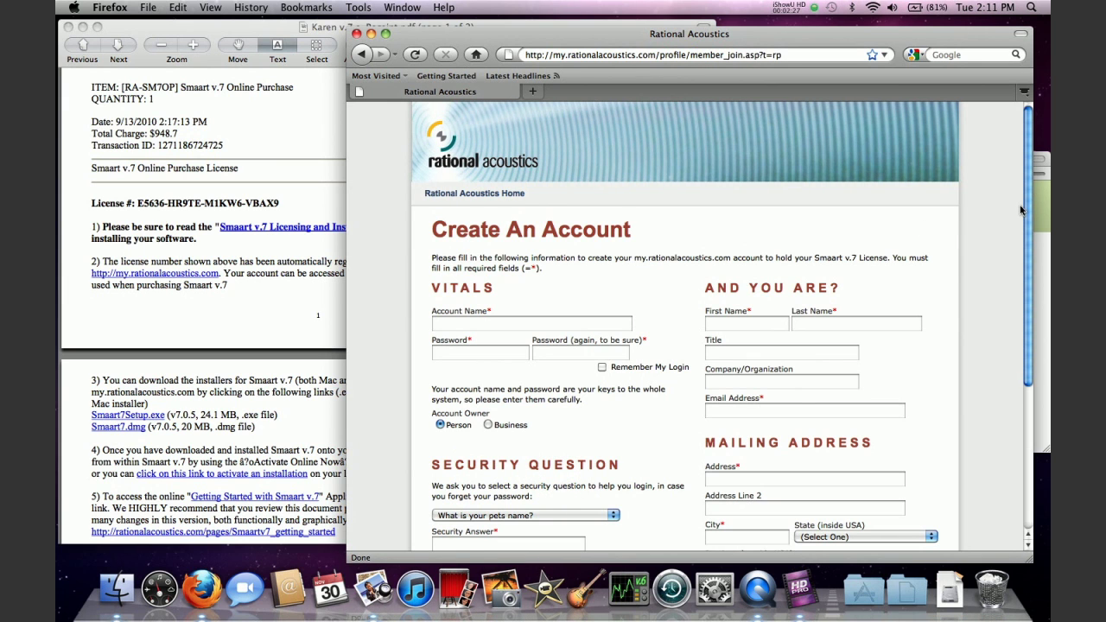
left_click_drag(1029, 216, 1039, 343)
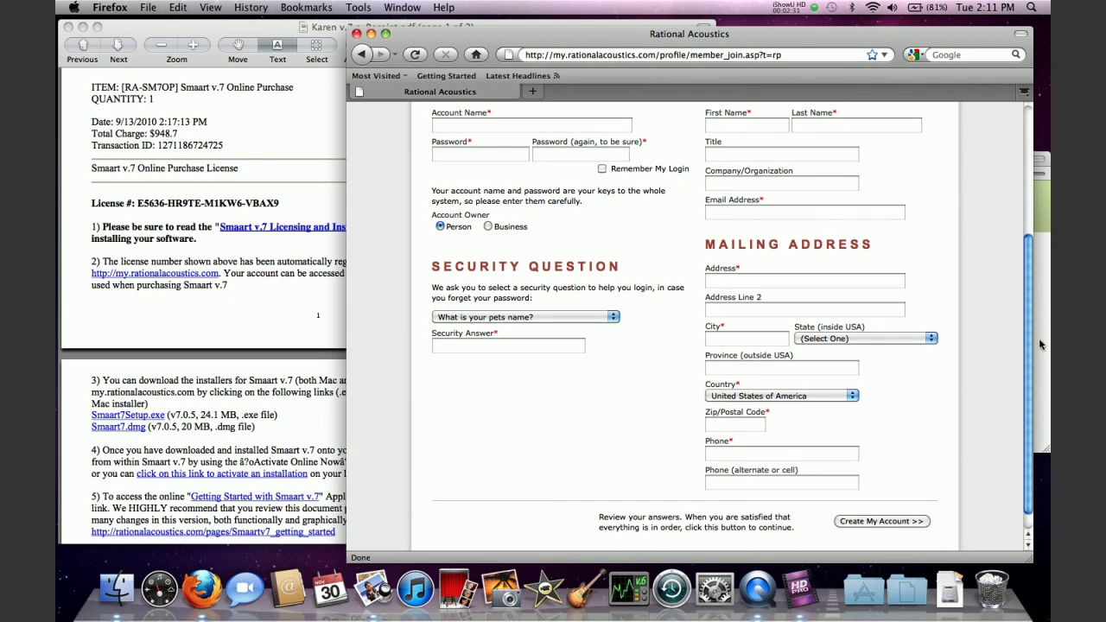
left_click(363, 53)
- Sign in to the Rational Acoustics account with its e-mail address and password
left_click(625, 350)
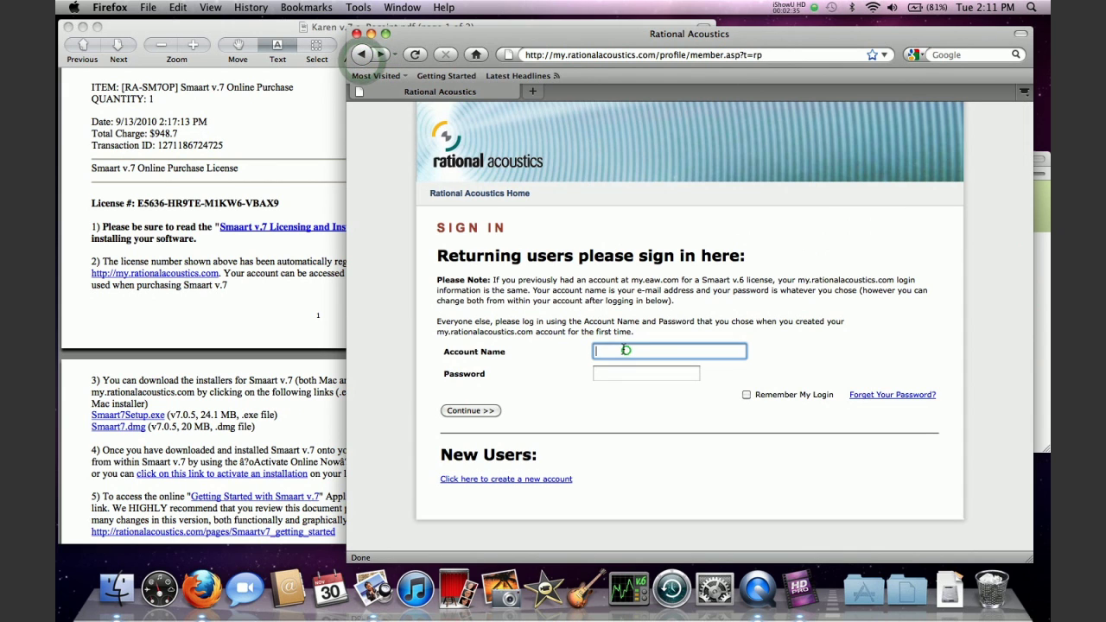
left_click(625, 350)
type("Karen")
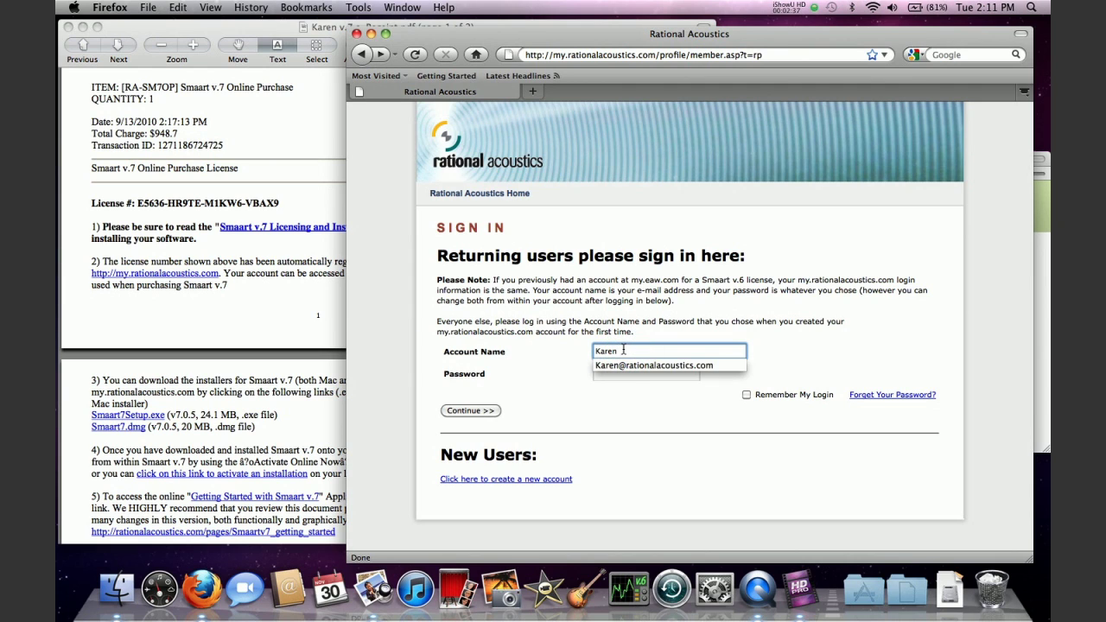
key("Tab")
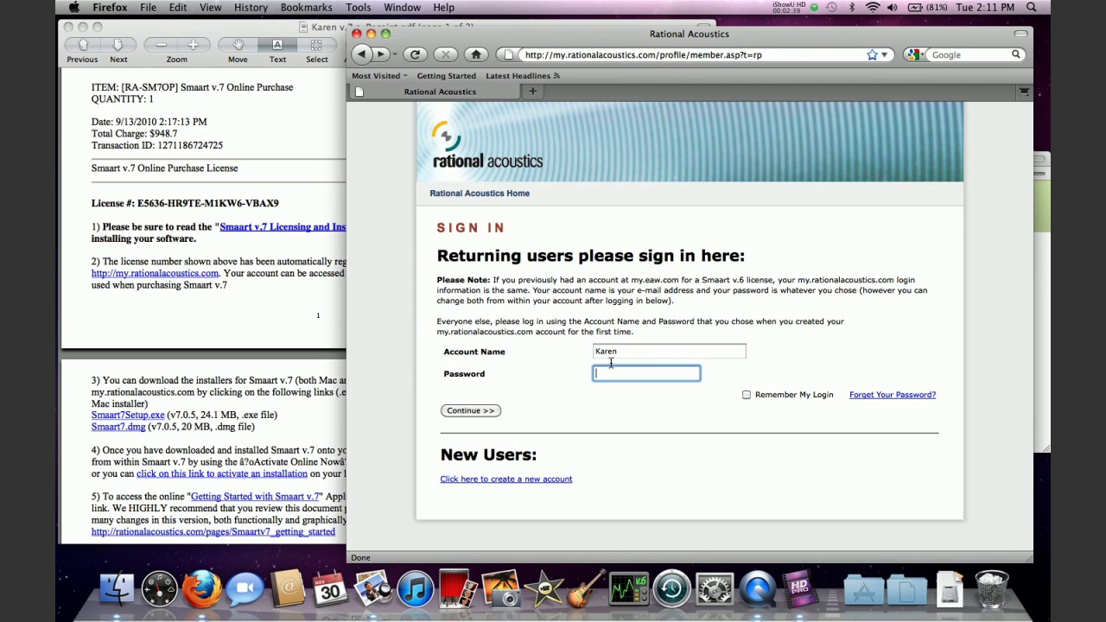
left_click(619, 352)
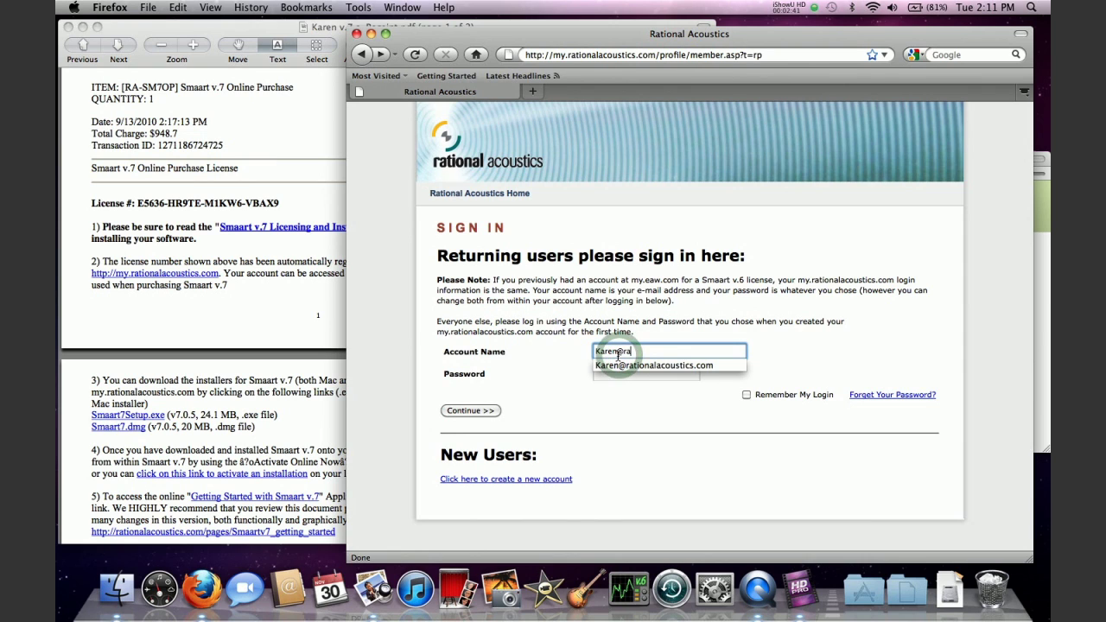
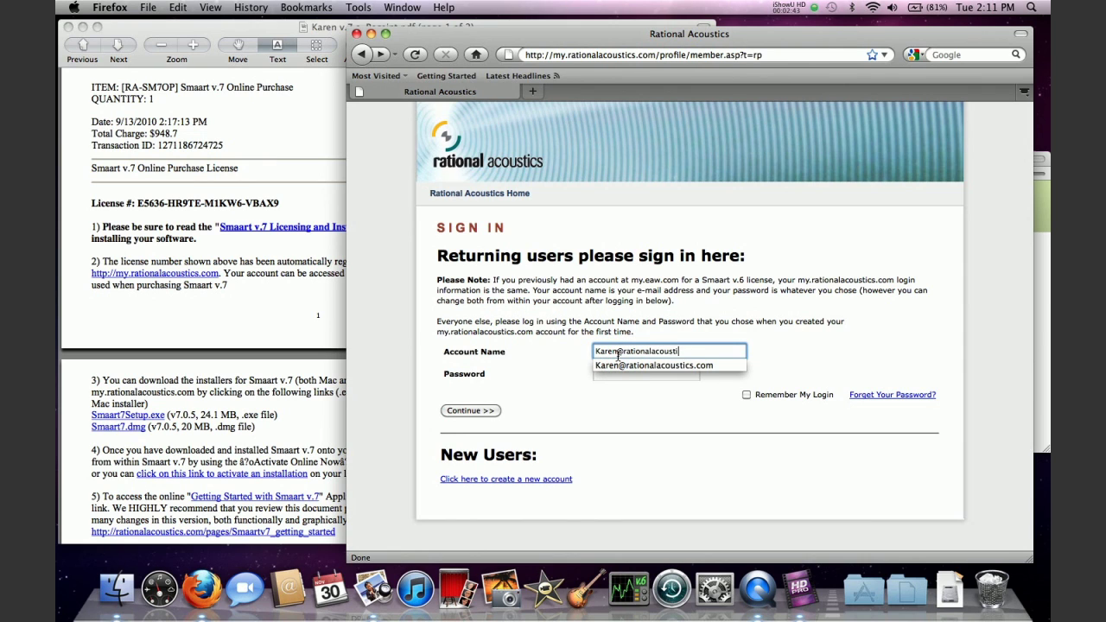
key("Tab")
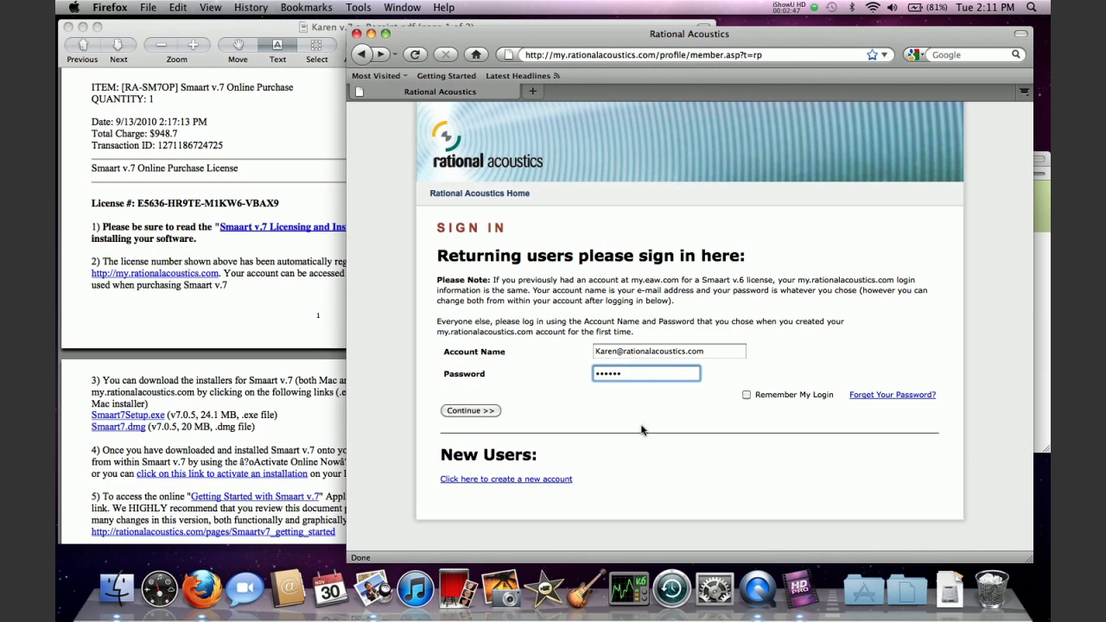
left_click(484, 410)
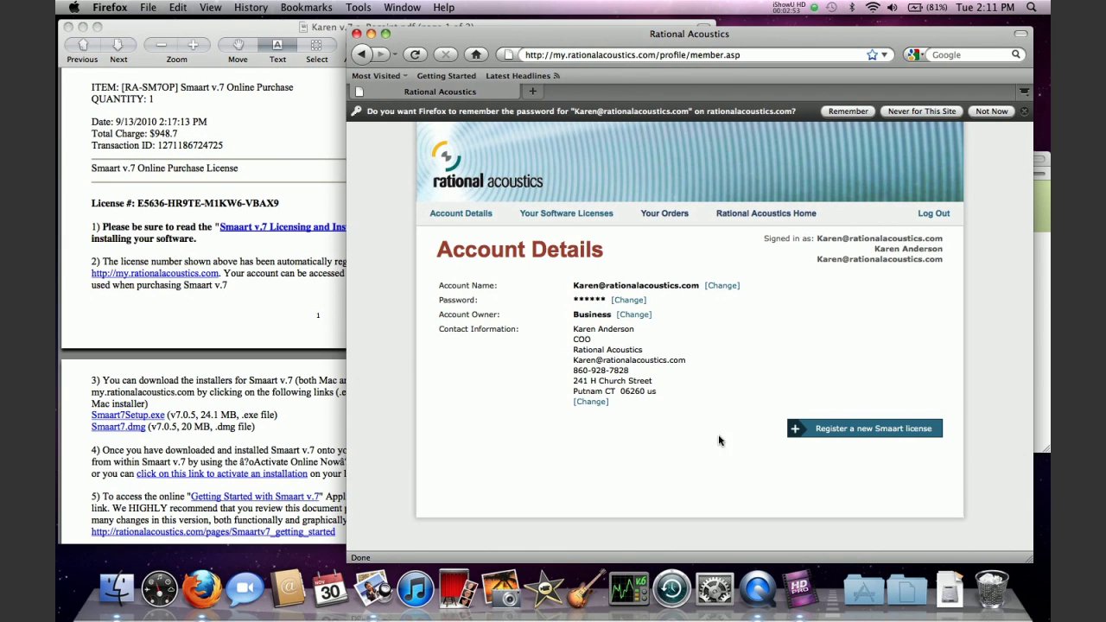
- Start registering a new Smaart license, then switch to the Your Software Licenses list
left_click(868, 432)
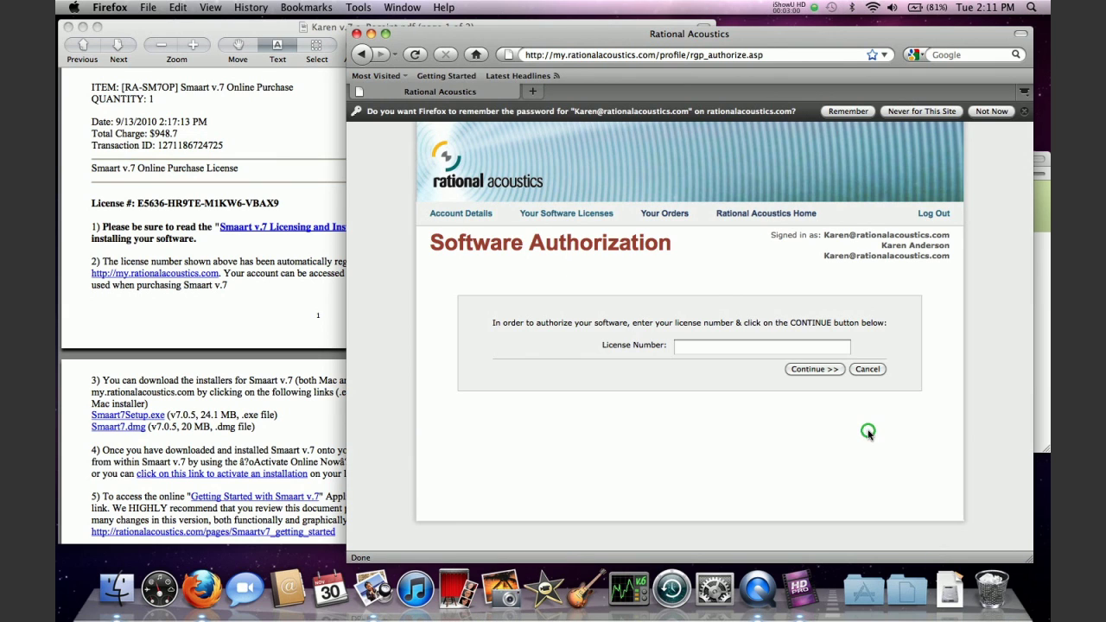
left_click(708, 345)
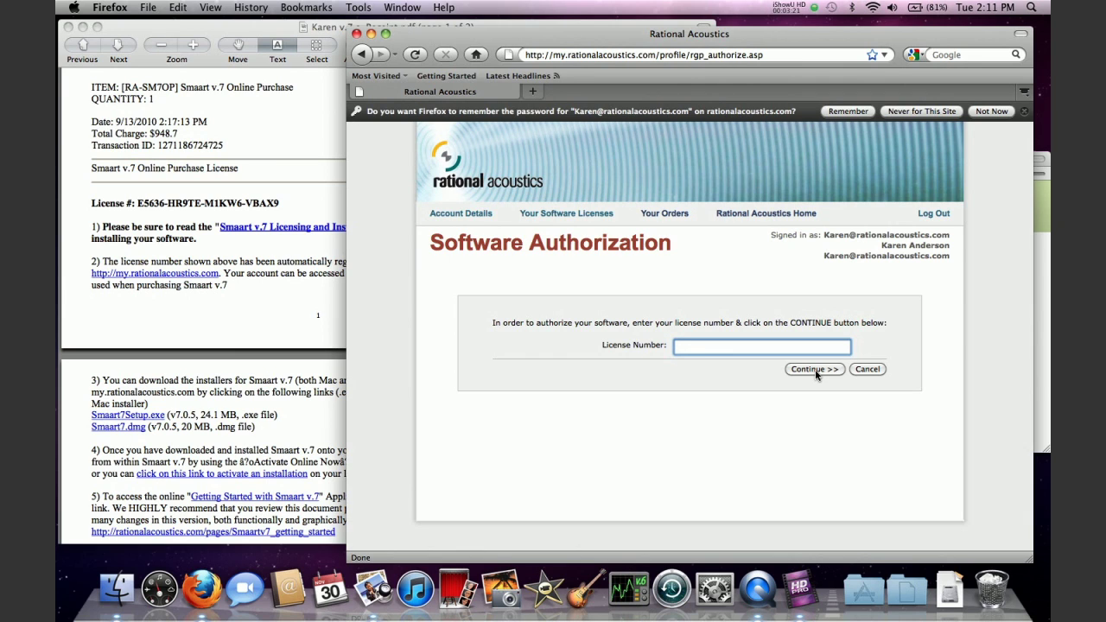
left_click(578, 215)
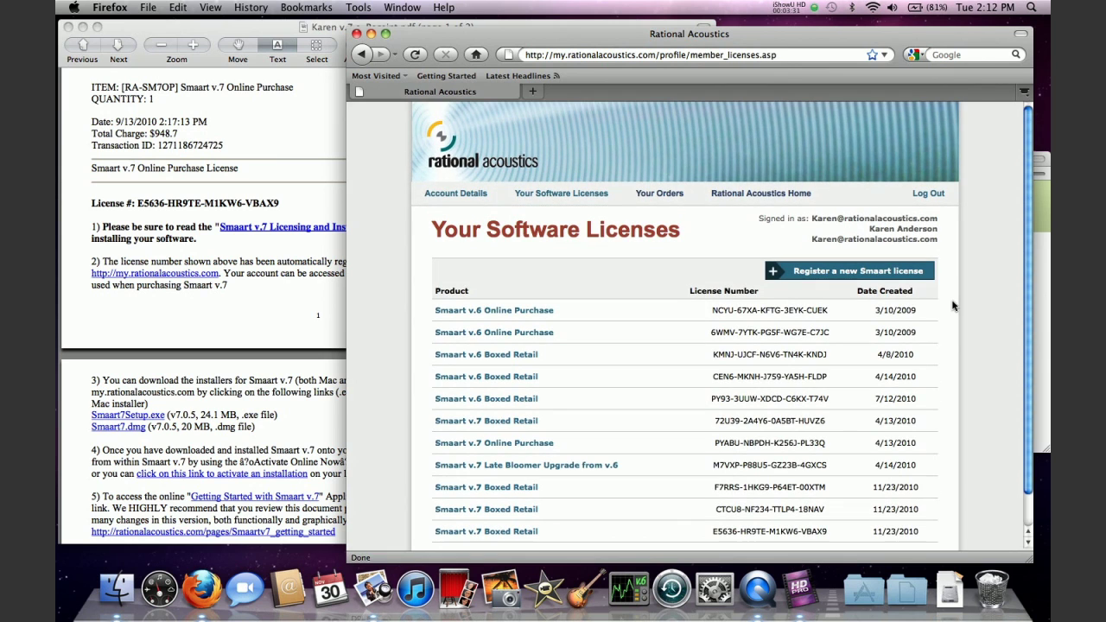
- Scroll down the licenses list toward the Smaart v.7 Boxed Retail license
left_click_drag(1026, 226, 1031, 296)
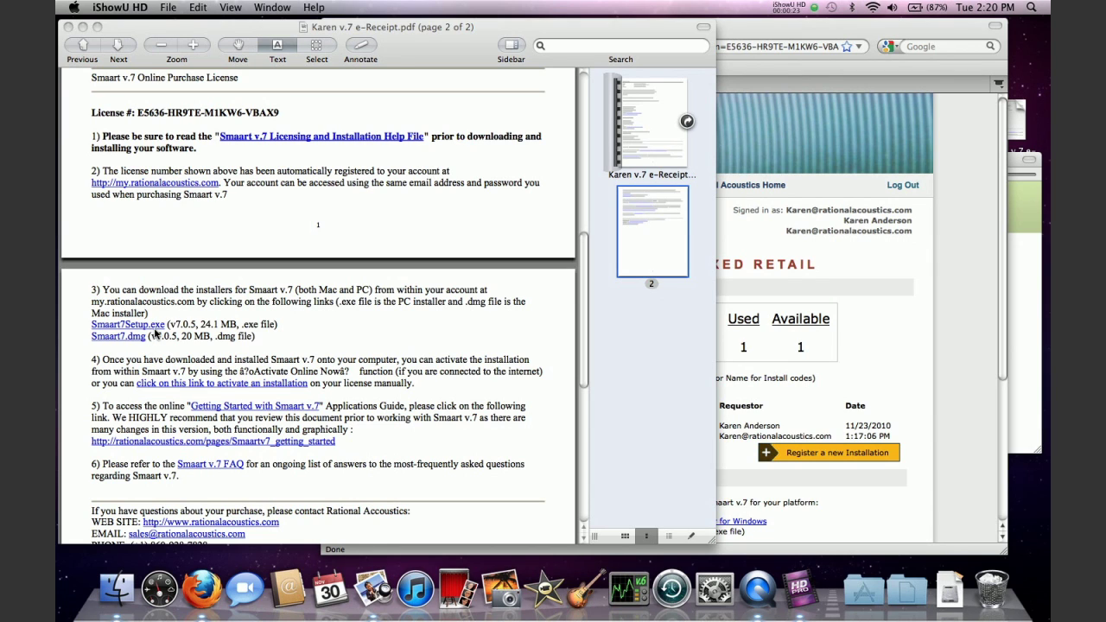
- Bring the Firefox license page forward, scroll through it, and return to the licenses list
left_click(893, 301)
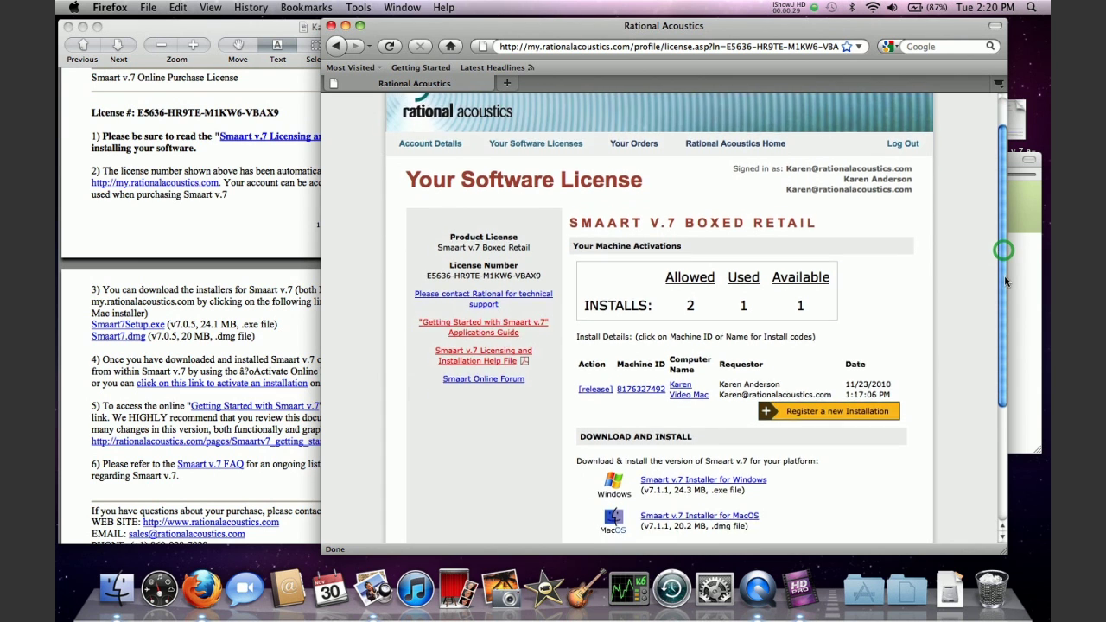
left_click_drag(1005, 253, 1002, 341)
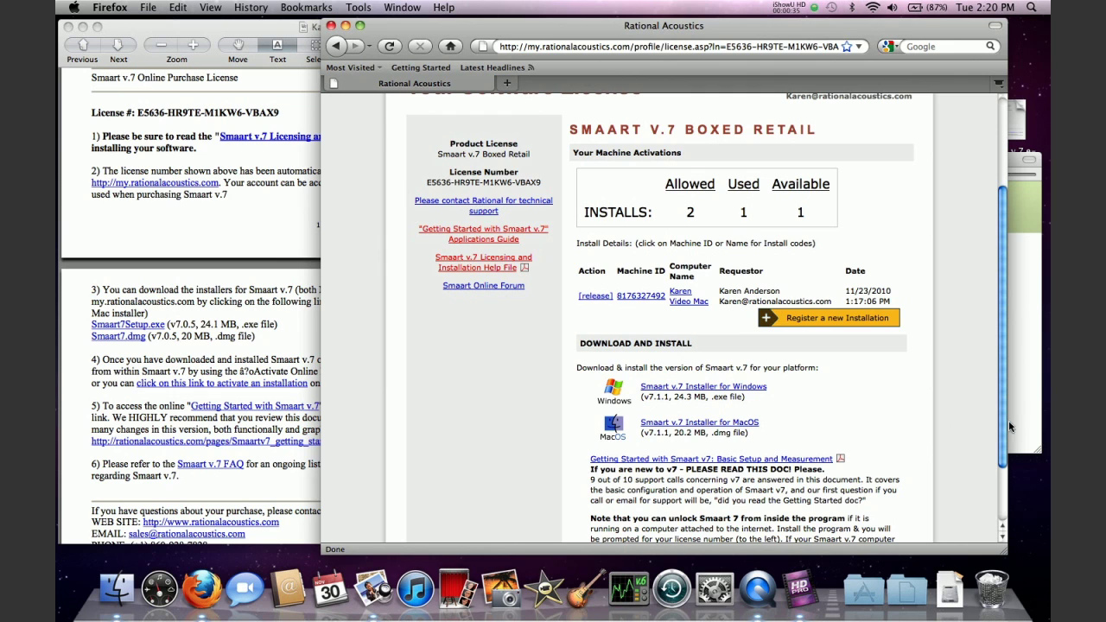
left_click_drag(1002, 421, 1001, 329)
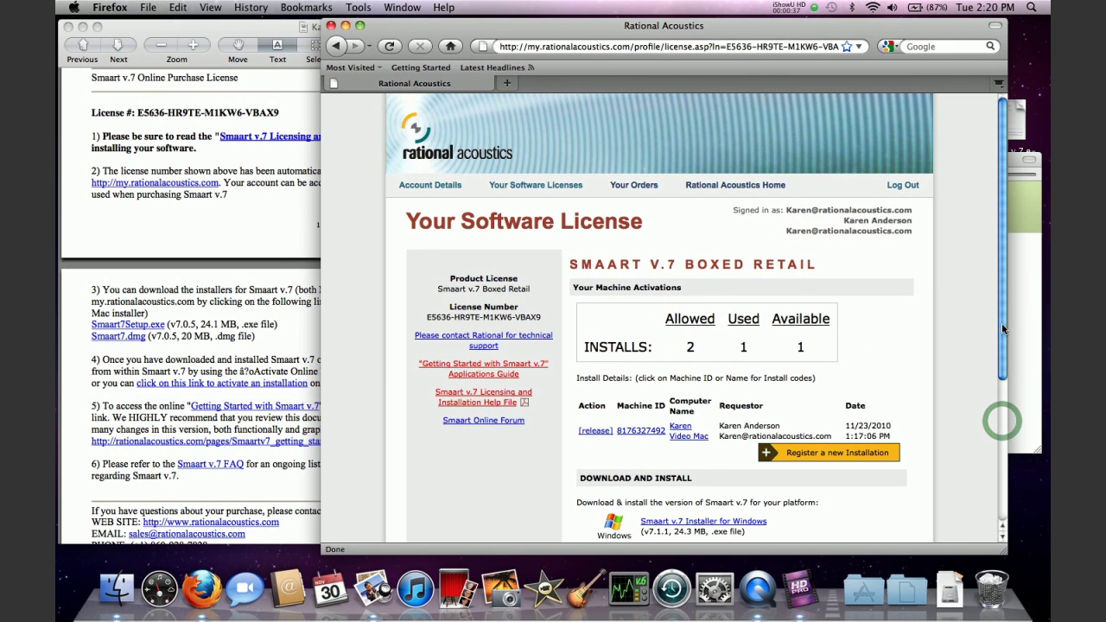
left_click(551, 188)
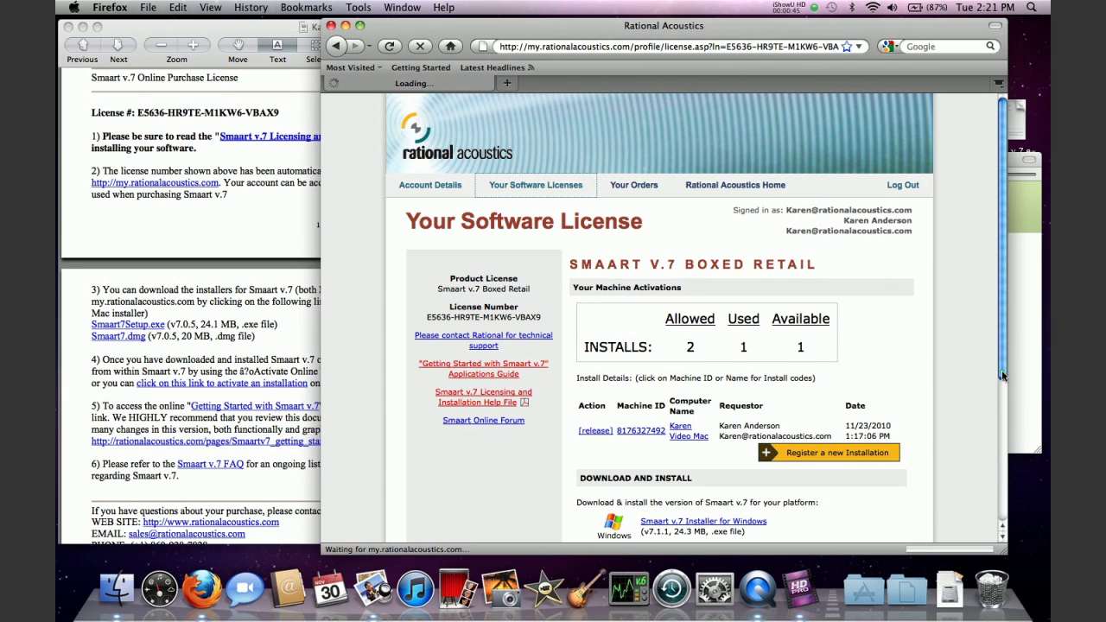
- Go back to the full licenses list and reopen the Smaart v.7 Boxed Retail license details
left_click_drag(1001, 372, 1002, 400)
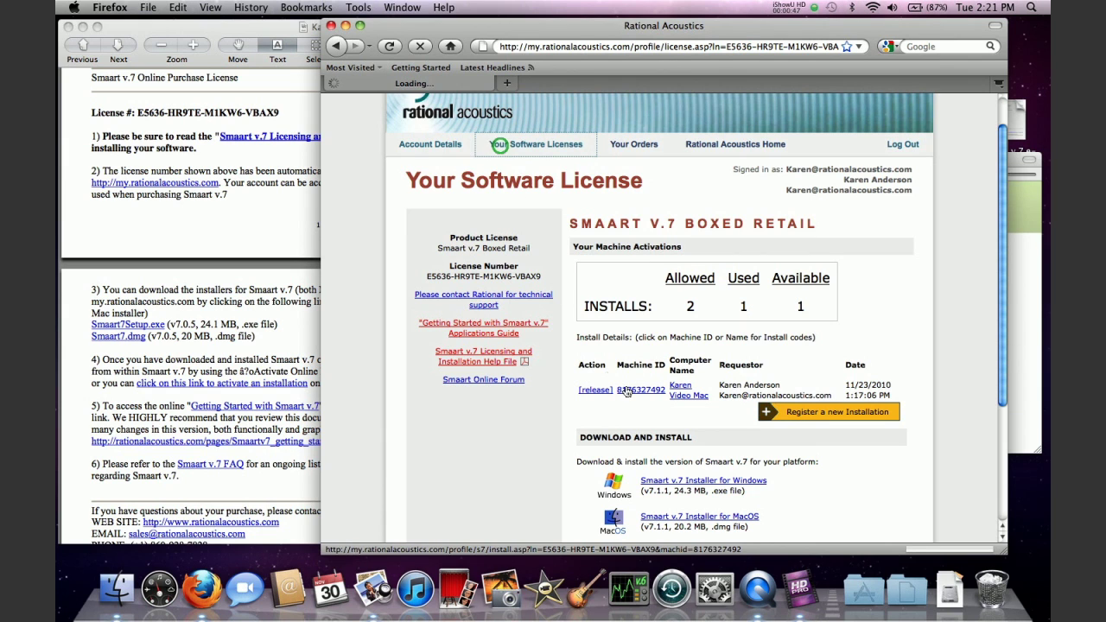
left_click(499, 145)
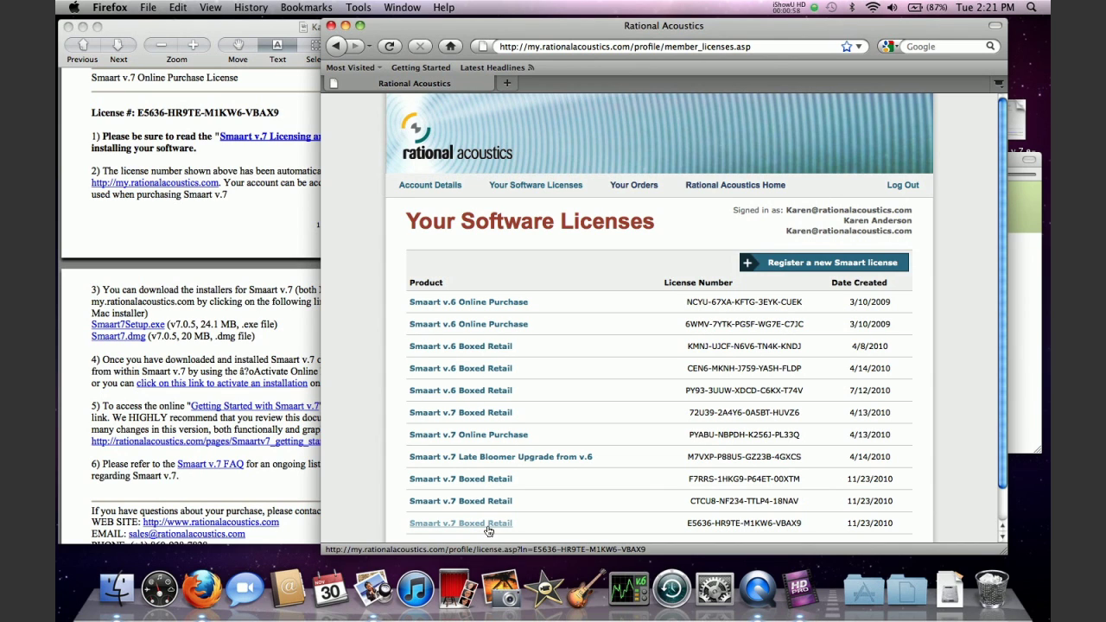
left_click(489, 525)
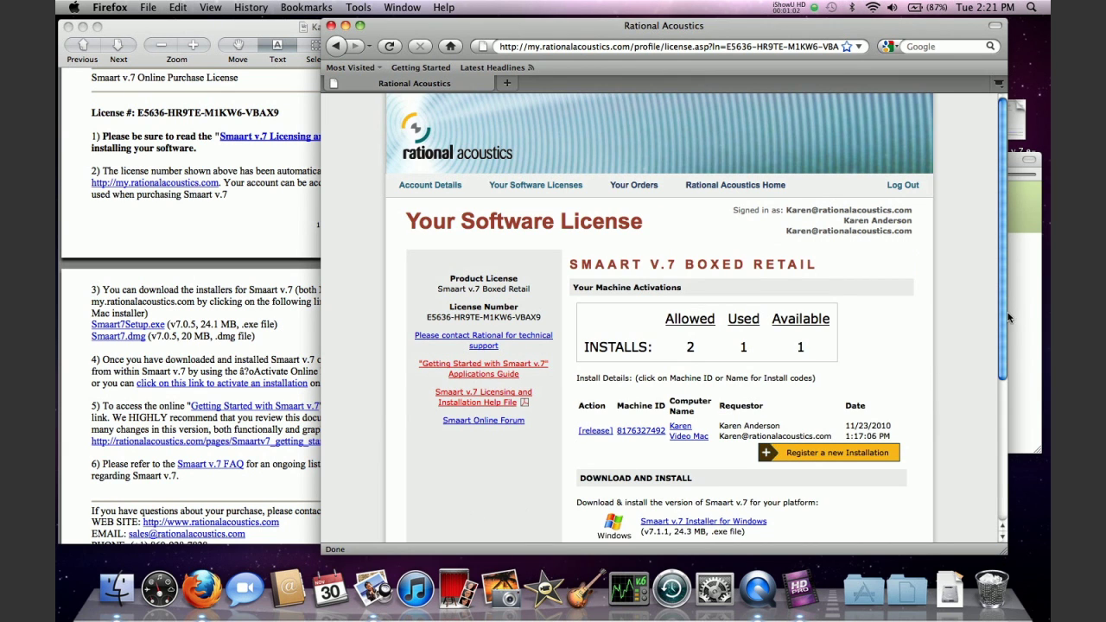
- Scroll the license page and open the Smaart 7 installer disk image
left_click_drag(1003, 318, 1003, 387)
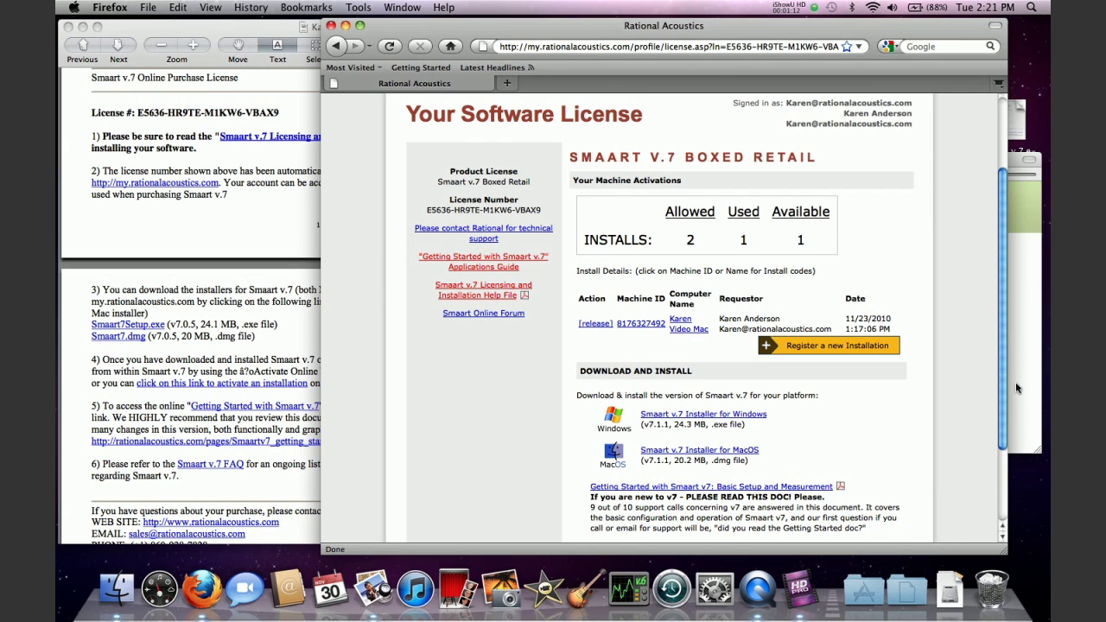
double_click(1014, 387)
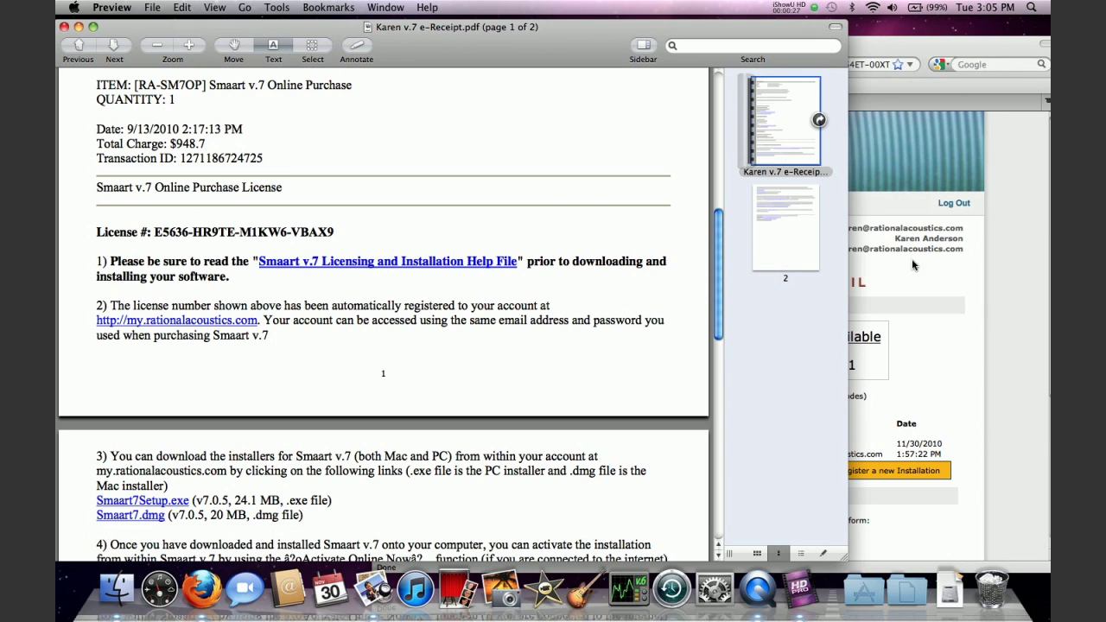
- Open the 'Smaart v.7 Licensing and Installation Help' PDF from the Getting Started support docs in Preview
left_click(918, 268)
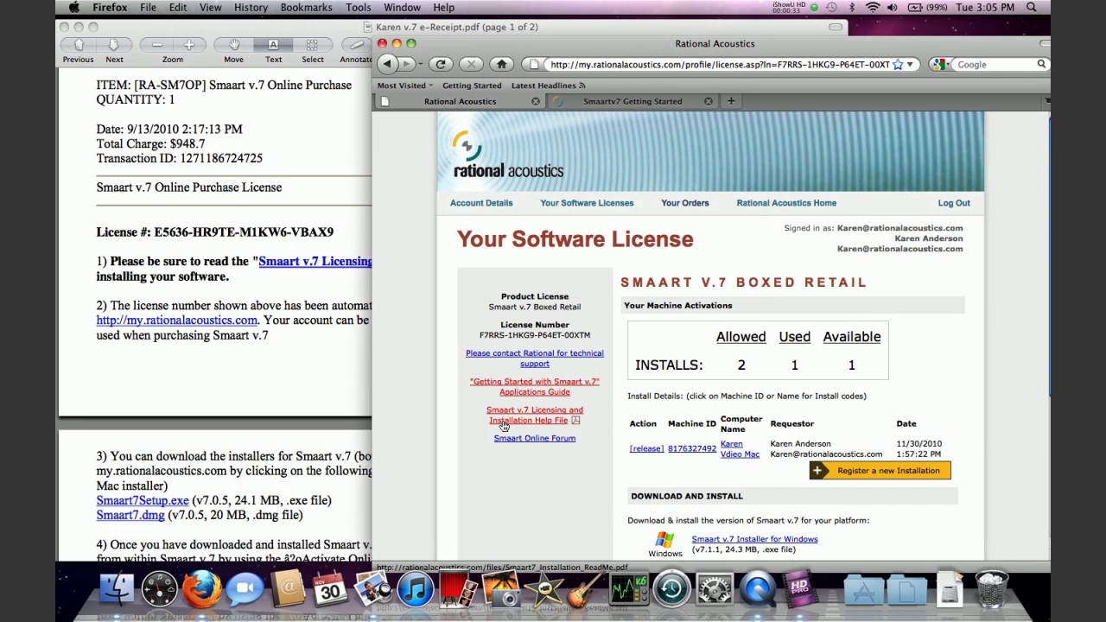
left_click(614, 103)
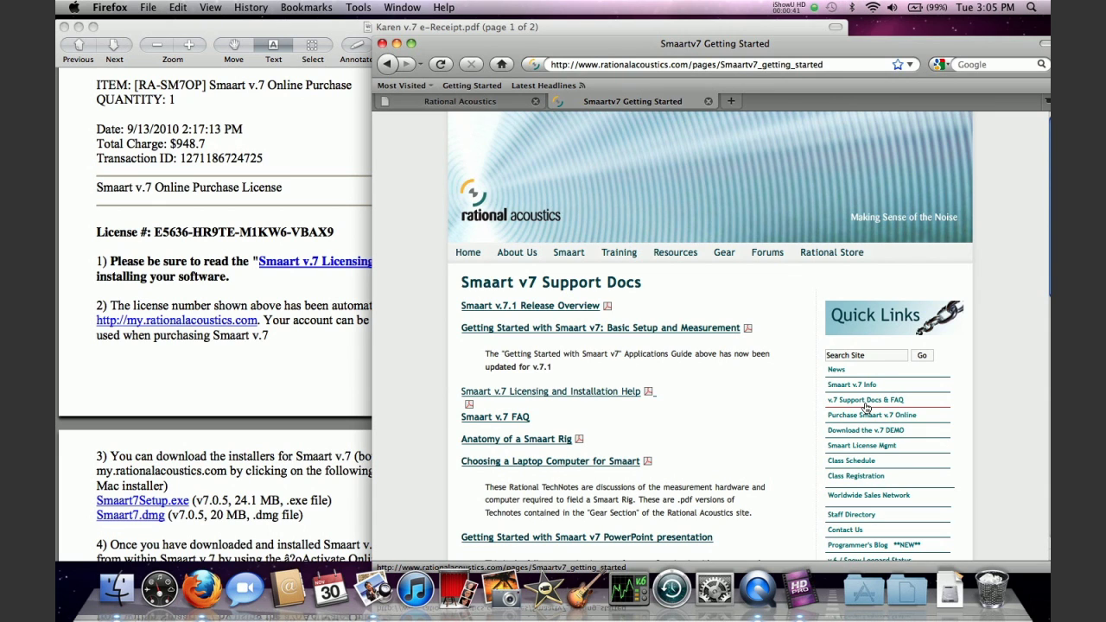
left_click(606, 394)
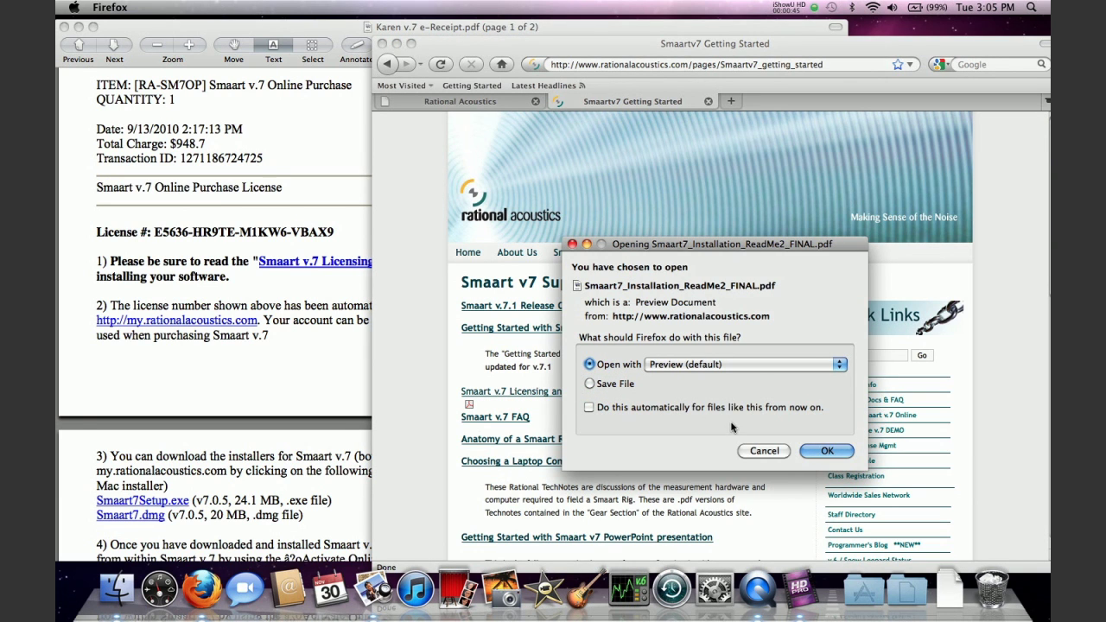
left_click(827, 451)
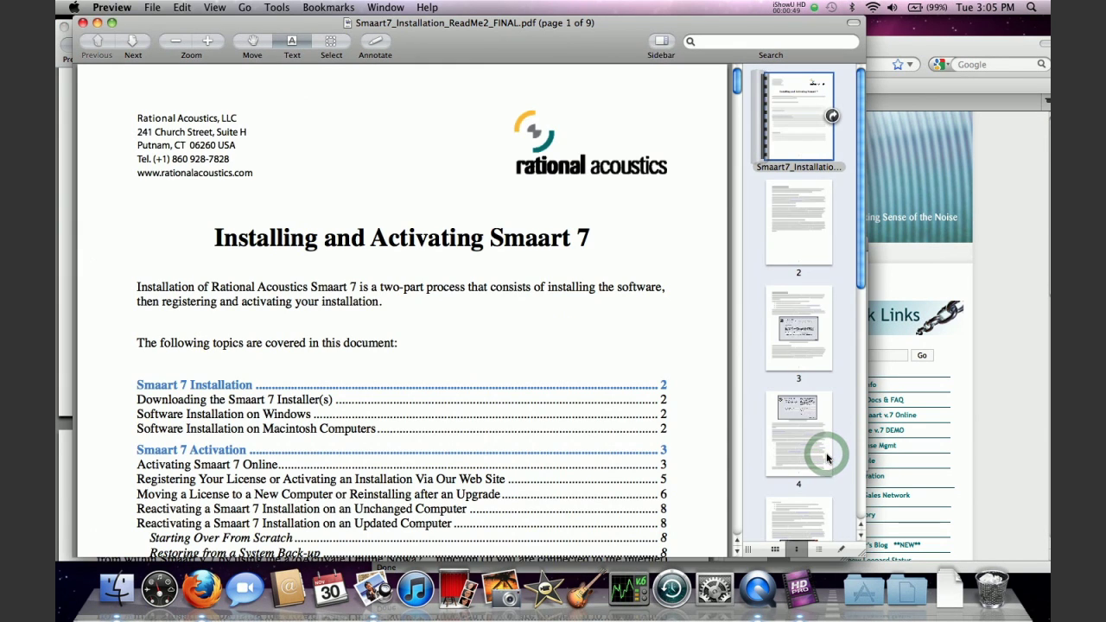